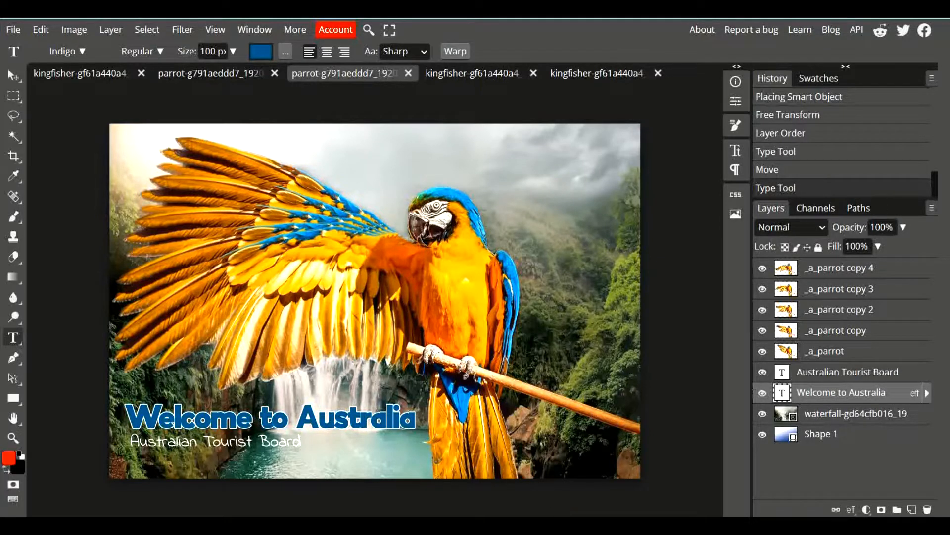
# Step: Preview the finished animated parrot picture, then return to the editor
pyautogui.moveTo(589, 526)
pyautogui.click(784, 459)
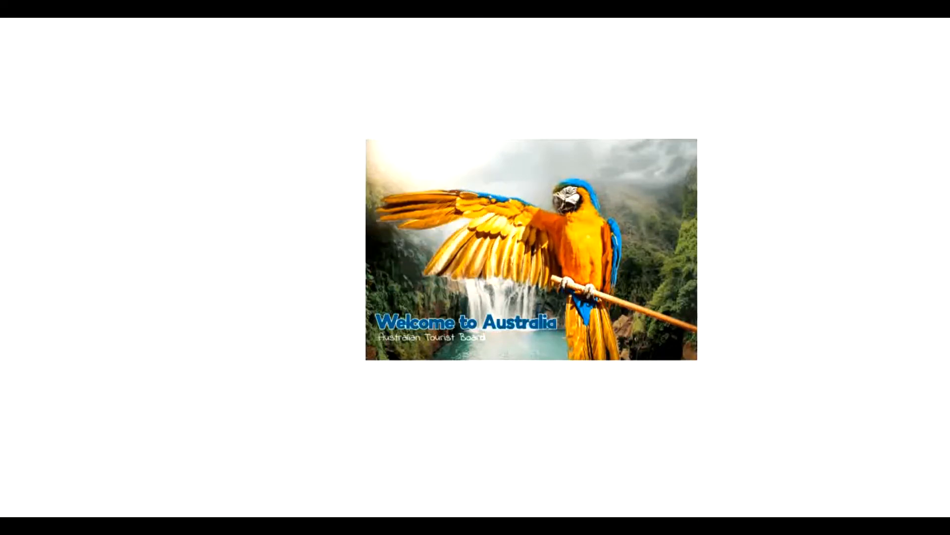
pyautogui.hotkey('alt', 'Tab')
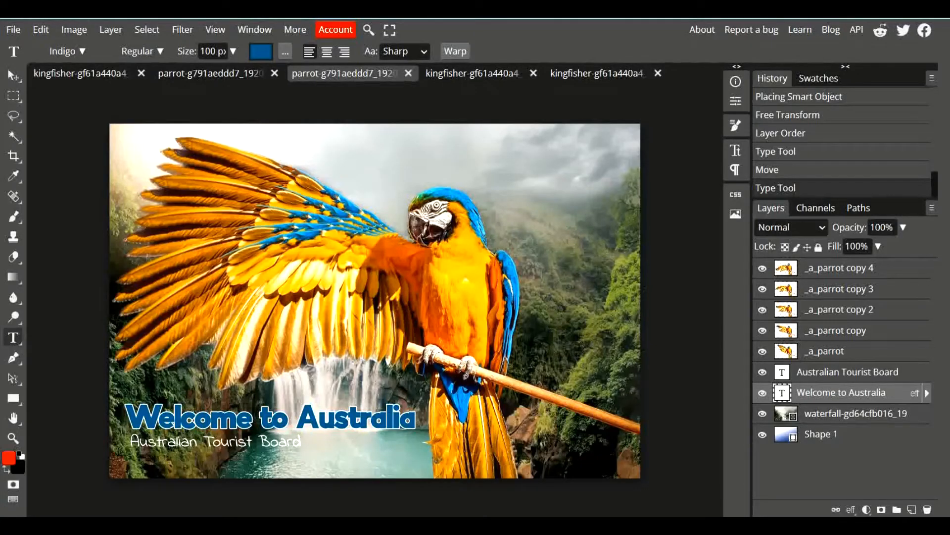
# Step: Open the original dark-background parrot image, parrot-g791aeddd7_1920, from the Downloads folder
pyautogui.click(14, 29)
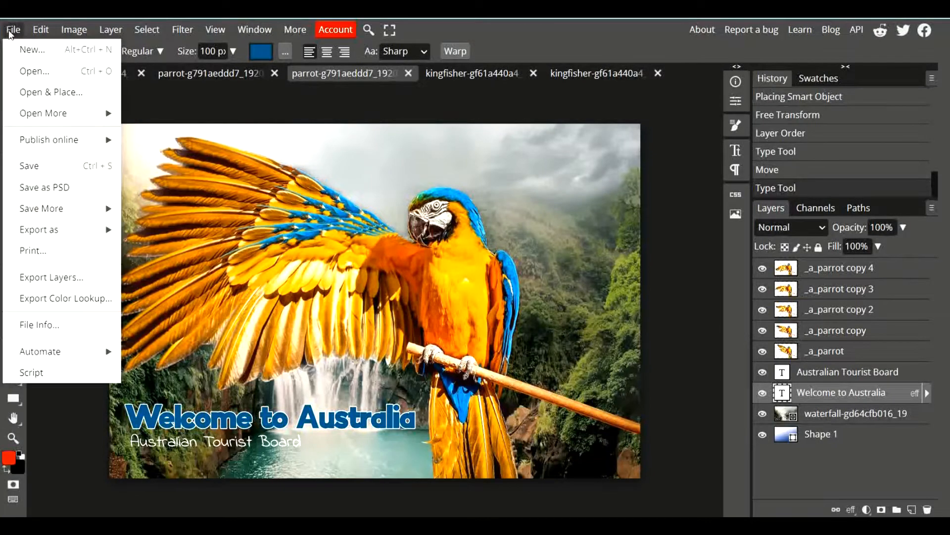
pyautogui.click(47, 73)
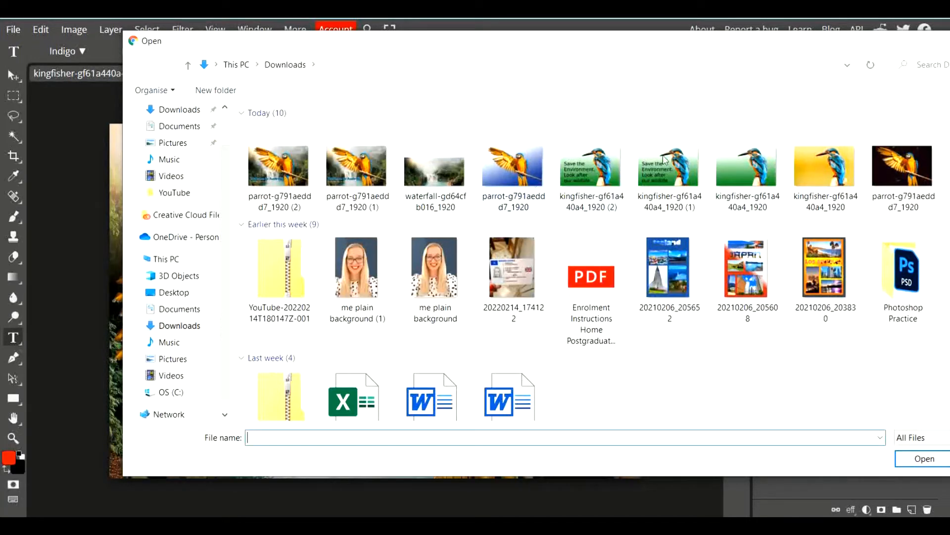
pyautogui.doubleClick(908, 165)
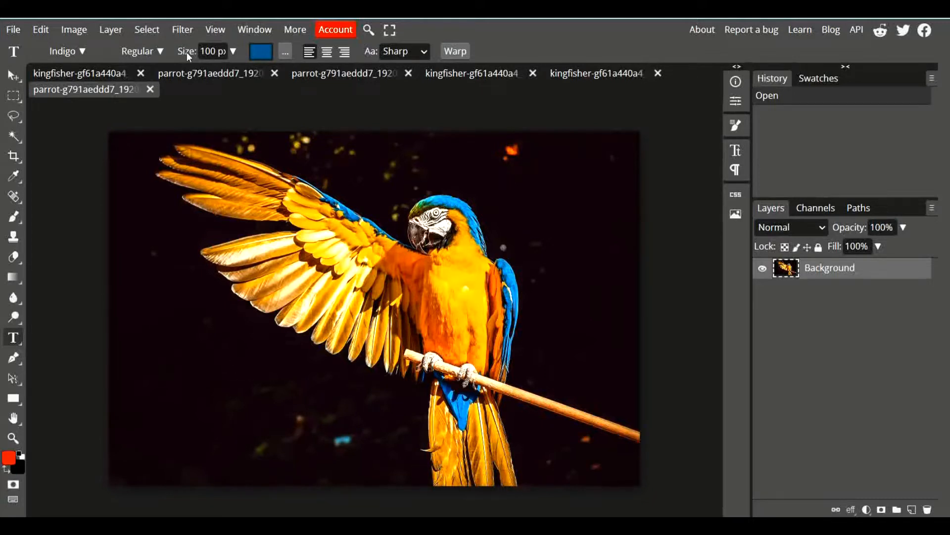
# Step: Cut the parrot and branch out of the dark background with Magic Cut, marking tail and claws to keep, and output to a new layer
pyautogui.click(147, 29)
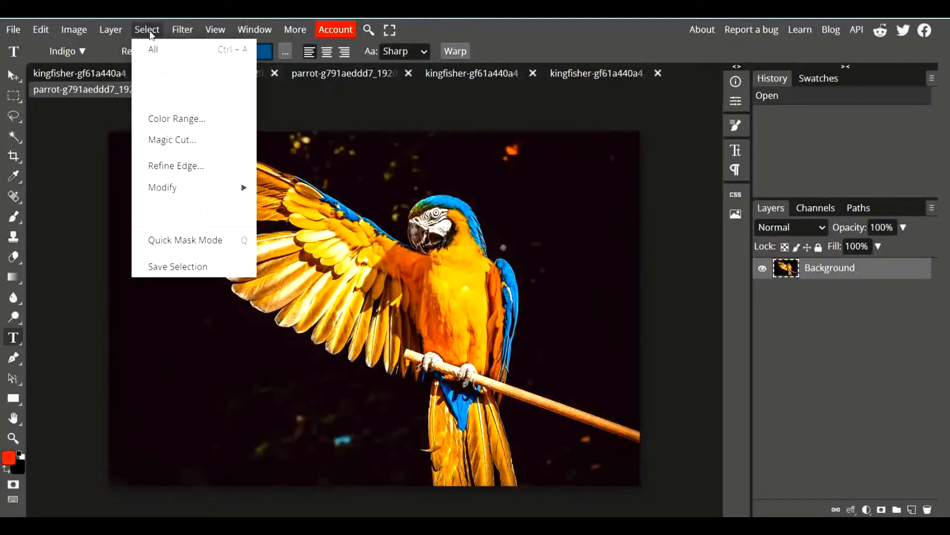
pyautogui.click(171, 144)
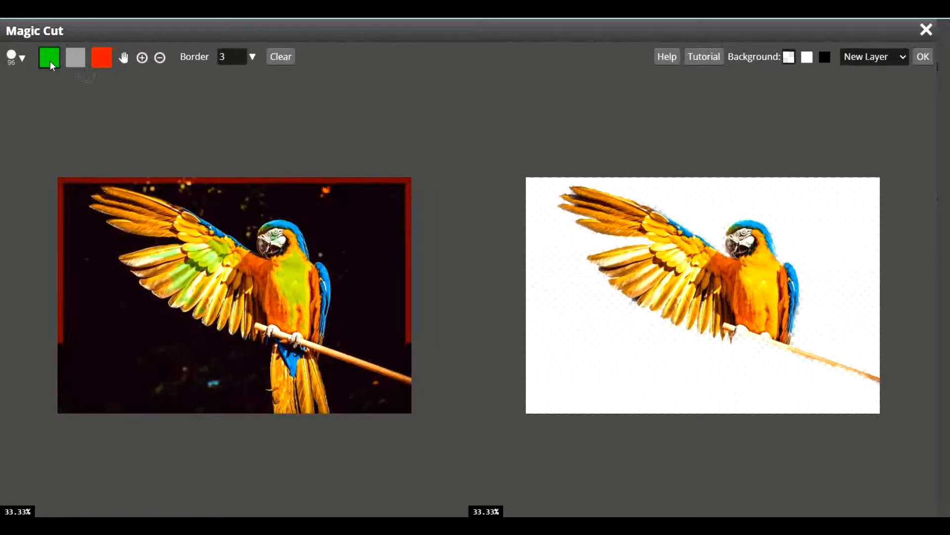
pyautogui.moveTo(291, 347); pyautogui.dragTo(296, 428)
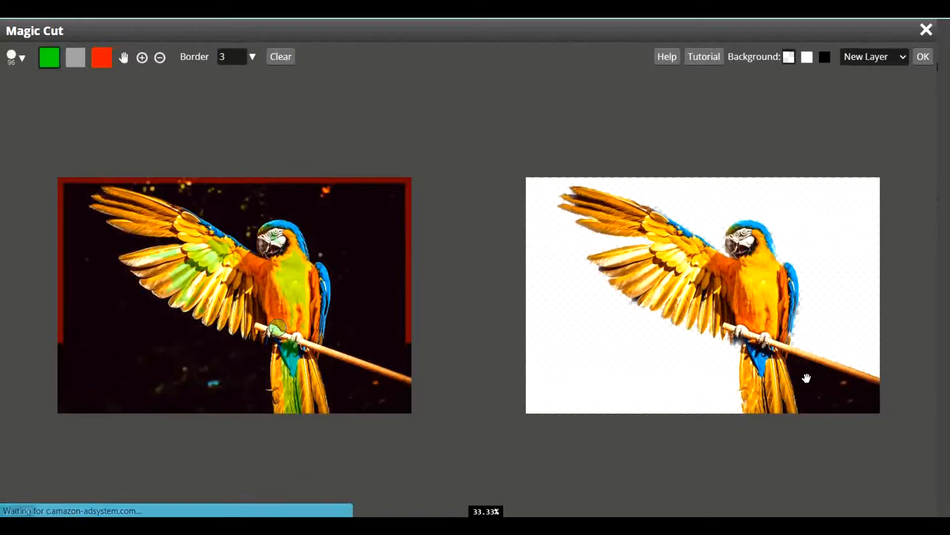
pyautogui.click(101, 57)
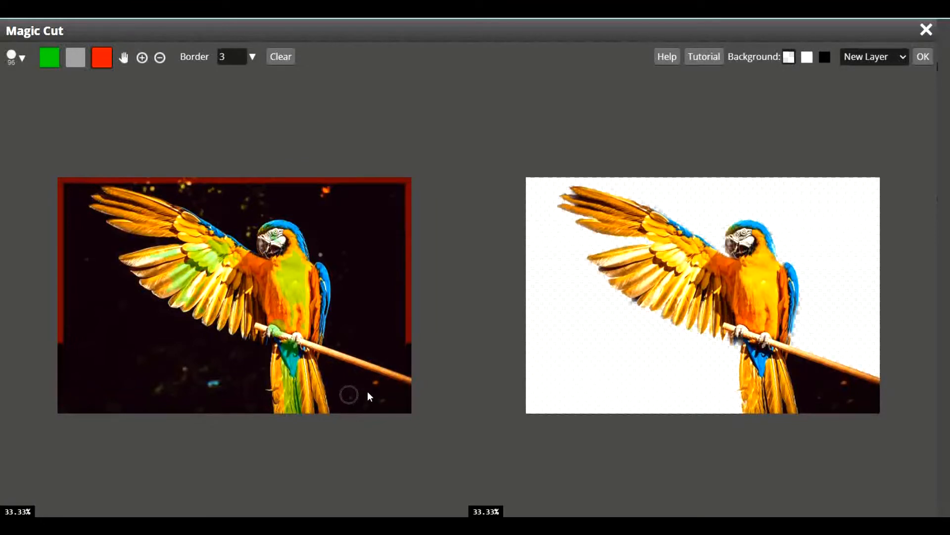
pyautogui.click(349, 394)
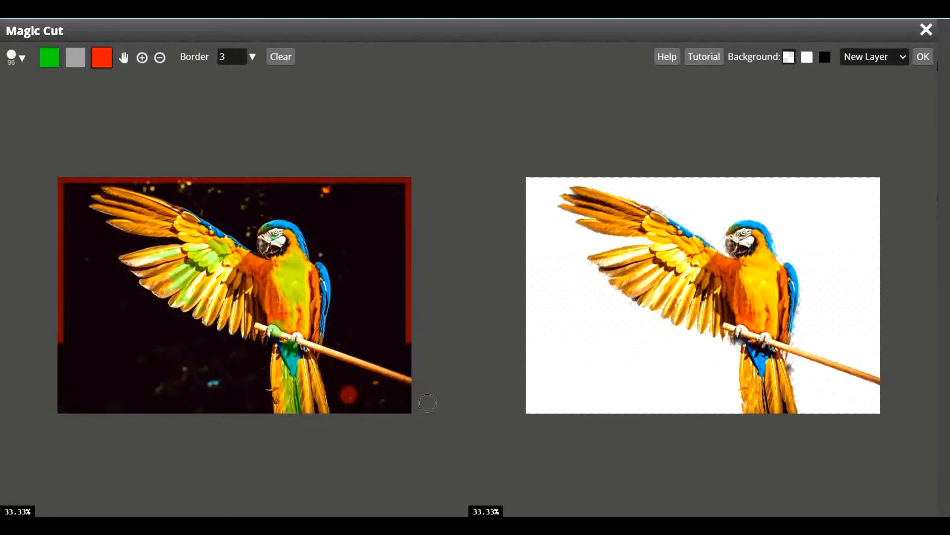
pyautogui.click(923, 57)
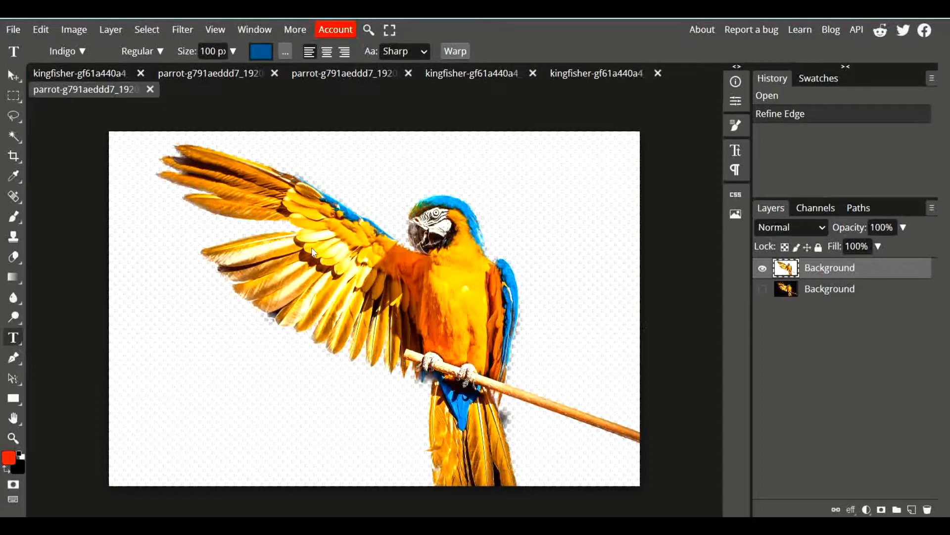
# Step: Place the waterfall-gd64cfb016_1920 image, enlarge it to about 118% by 143% to cover the canvas, and move its layer beneath the cut-out parrot
pyautogui.click(13, 29)
pyautogui.click(43, 93)
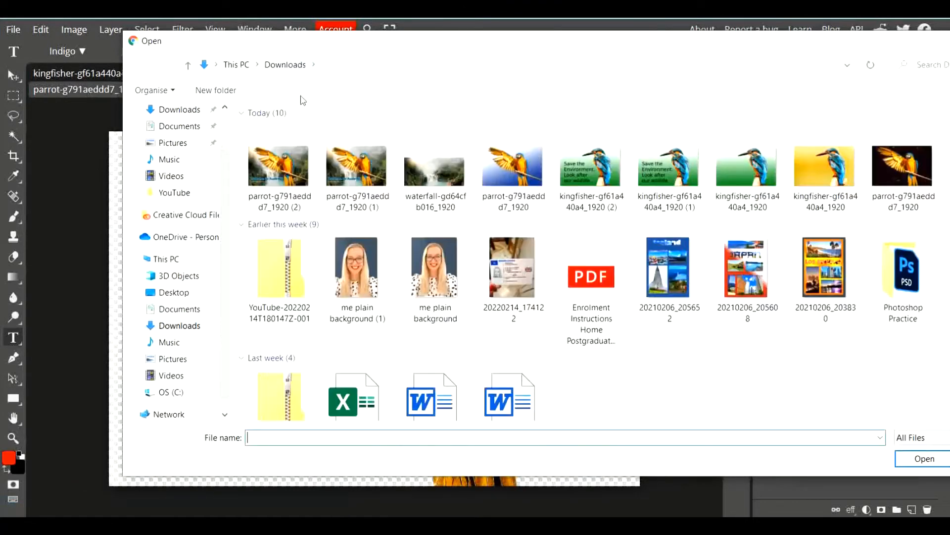
pyautogui.click(435, 182)
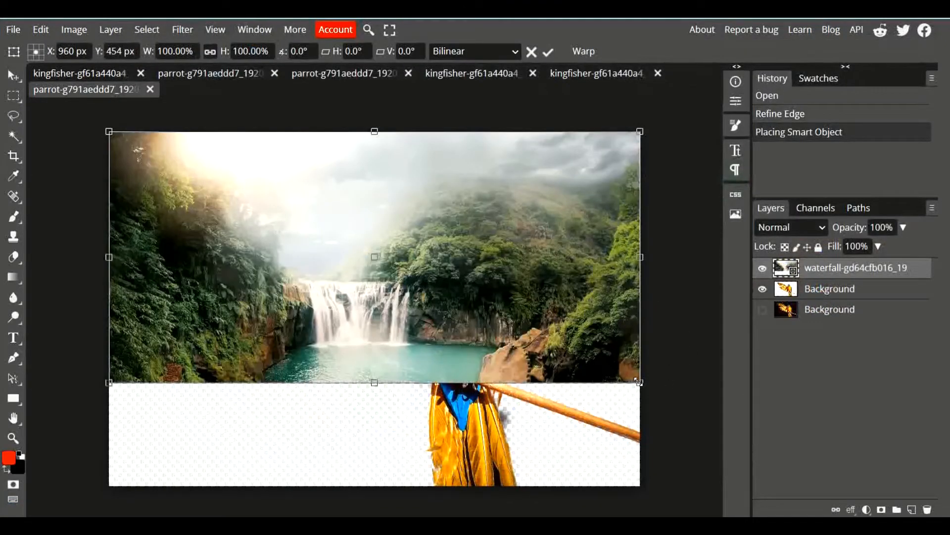
pyautogui.moveTo(641, 384); pyautogui.dragTo(739, 493)
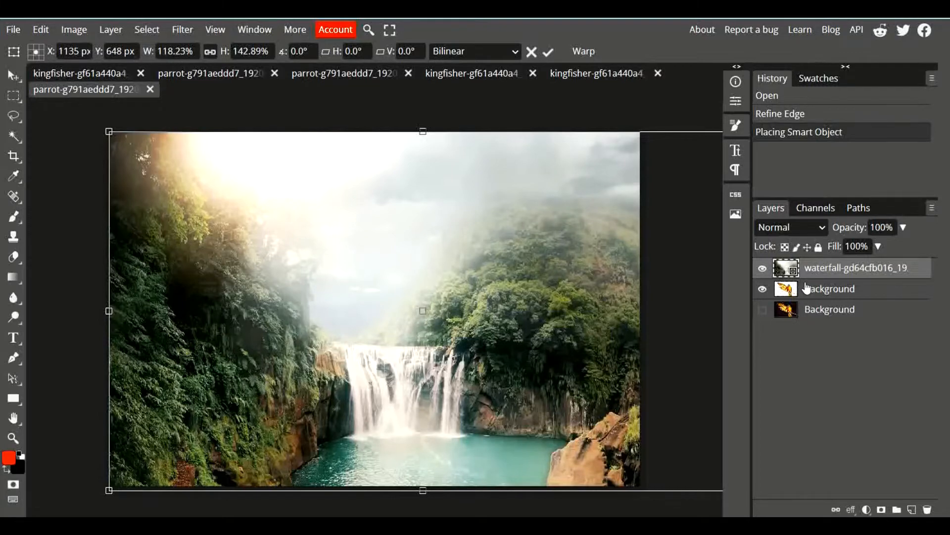
pyautogui.moveTo(820, 271); pyautogui.dragTo(825, 296)
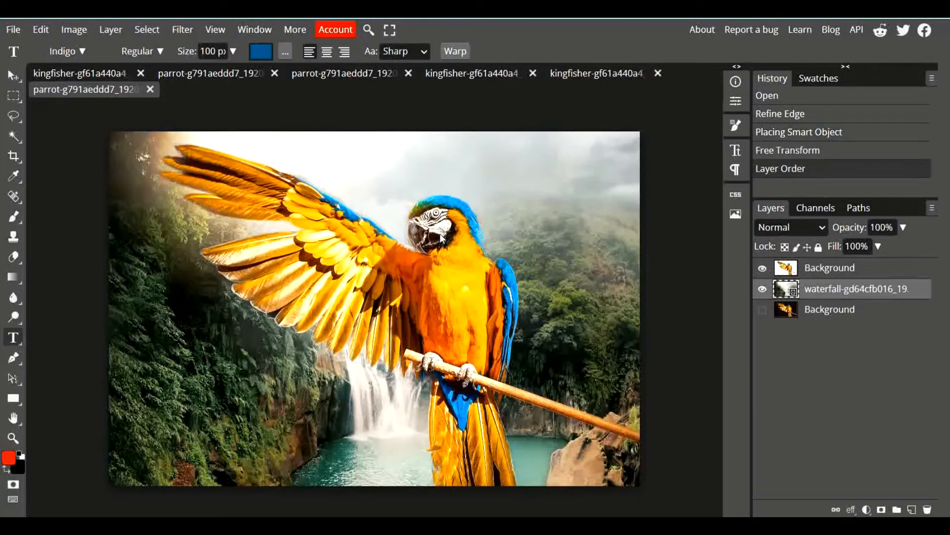
# Step: Rename the cut-out parrot's layer to "parrot"
pyautogui.click(853, 268)
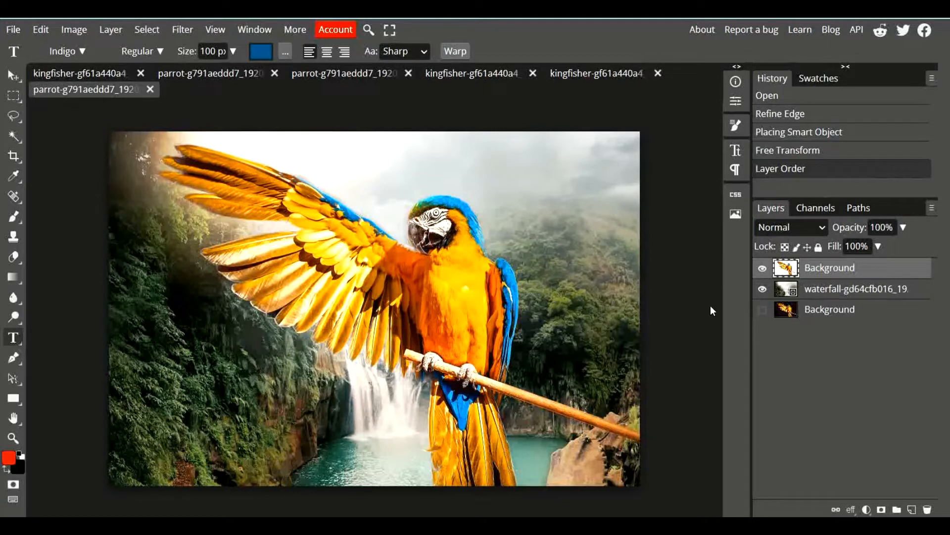
pyautogui.doubleClick(831, 270)
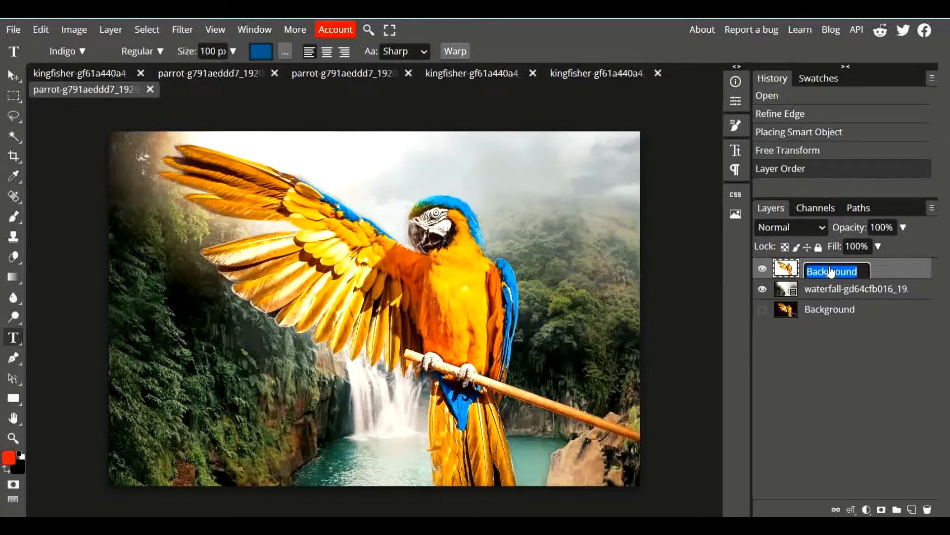
pyautogui.write('parr')
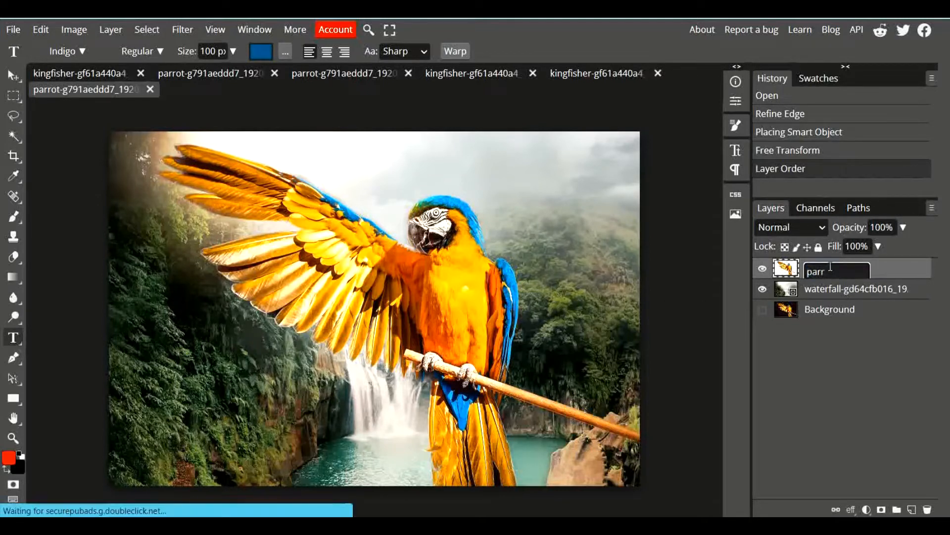
pyautogui.write('ot')
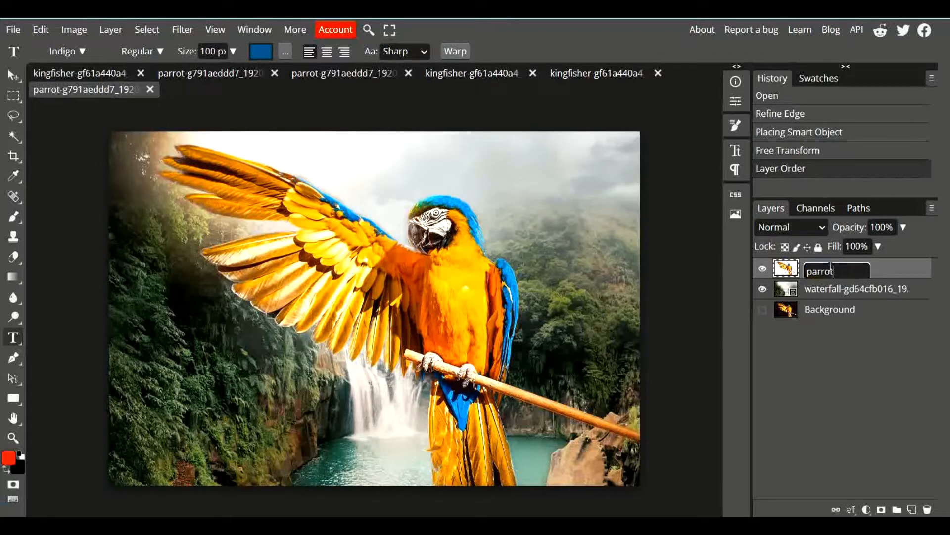
pyautogui.press('Return')
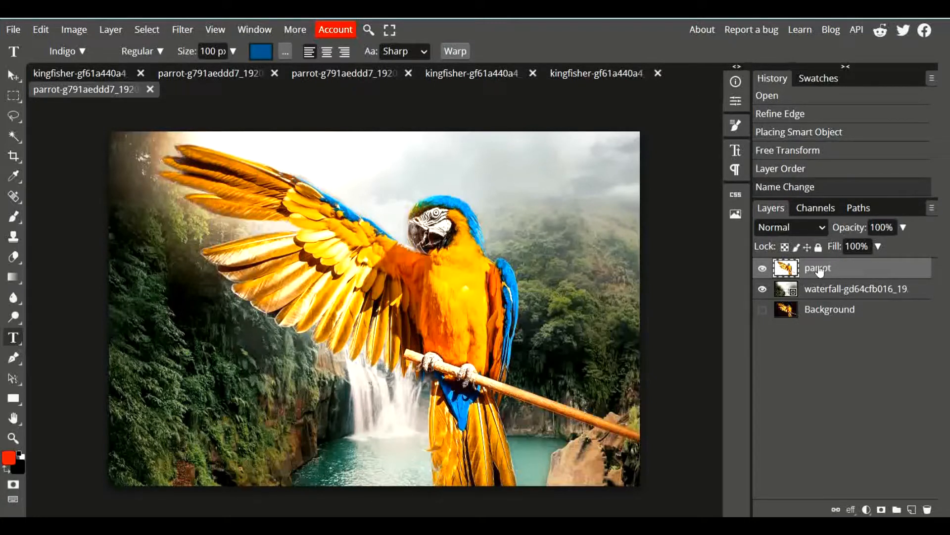
# Step: Add the animation prefix to the parrot layer's name so it reads "_a_parrot"
pyautogui.doubleClick(819, 269)
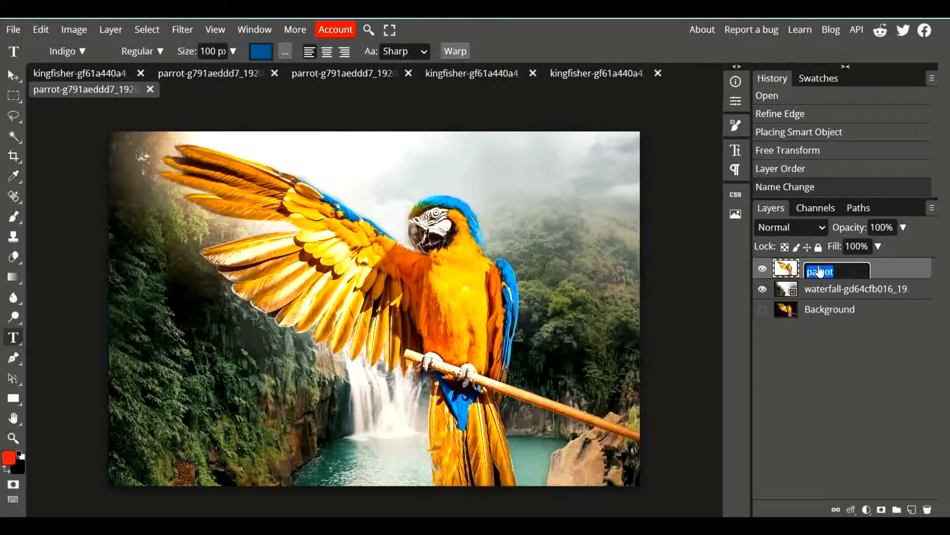
pyautogui.click(809, 271)
pyautogui.write('_a_')
pyautogui.press('Return')
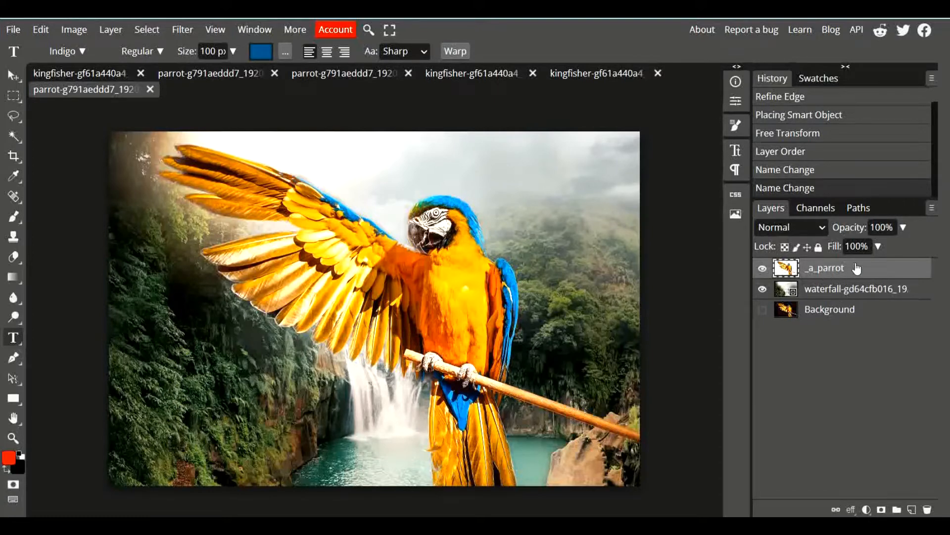
# Step: Duplicate the _a_parrot layer
pyautogui.rightClick(914, 301)
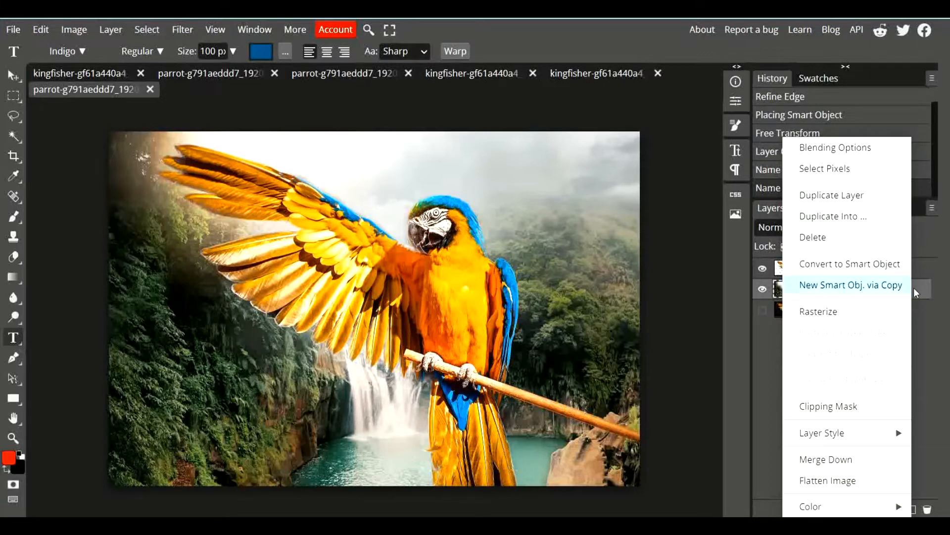
pyautogui.click(926, 300)
pyautogui.click(871, 274)
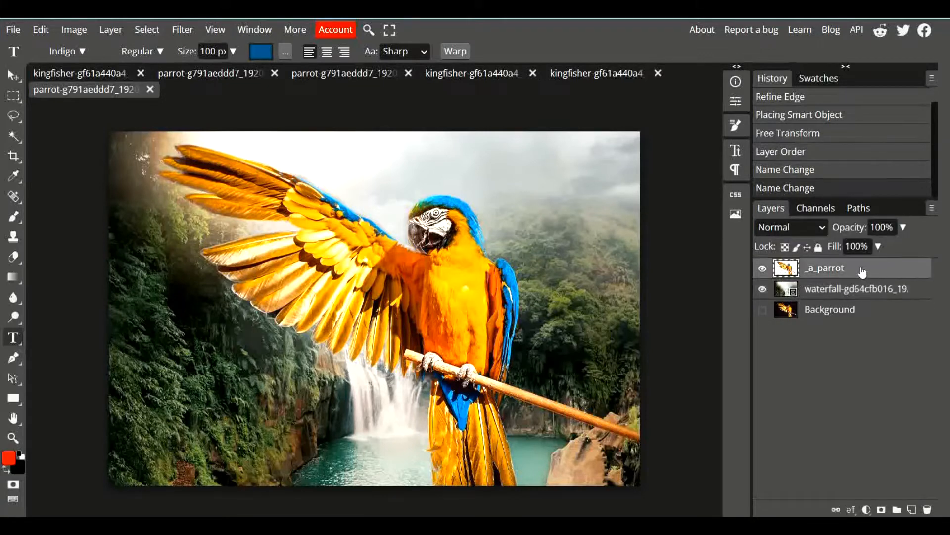
pyautogui.rightClick(863, 274)
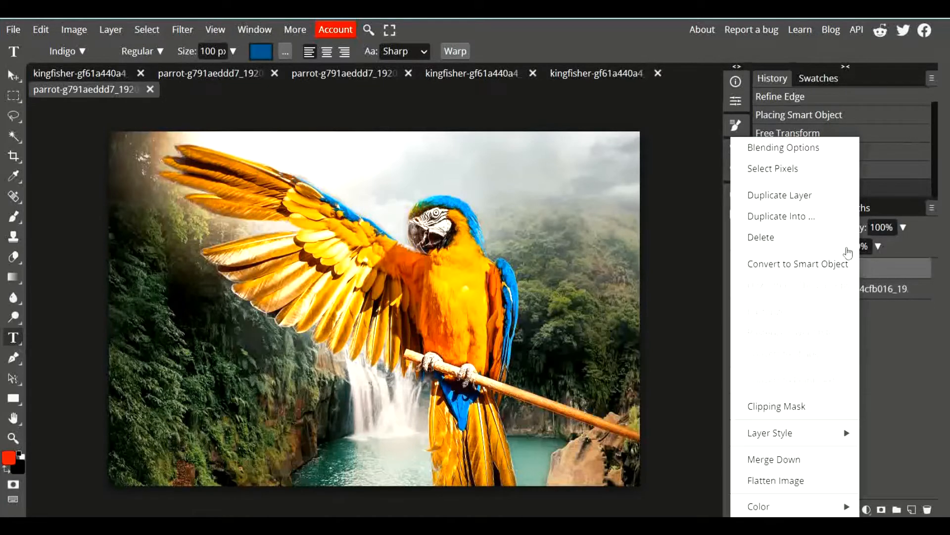
pyautogui.click(818, 195)
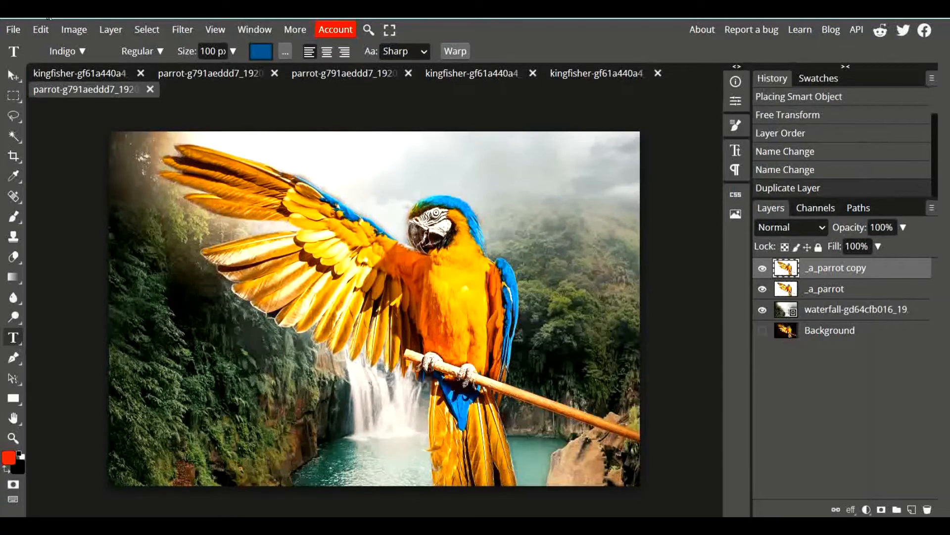
# Step: Puppet Warp the duplicated parrot layer, pinning the body along the base of the wing and bending the wing slightly downward
pyautogui.click(40, 29)
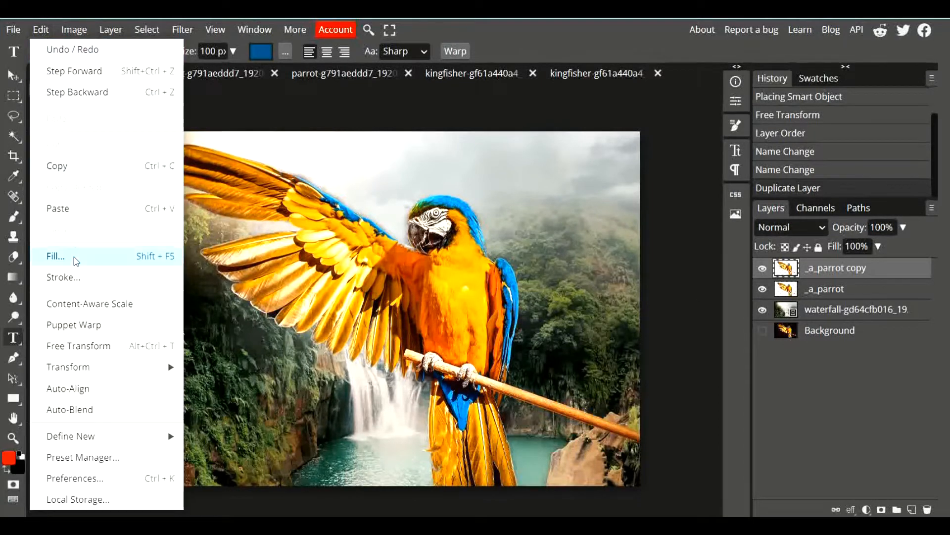
pyautogui.click(74, 325)
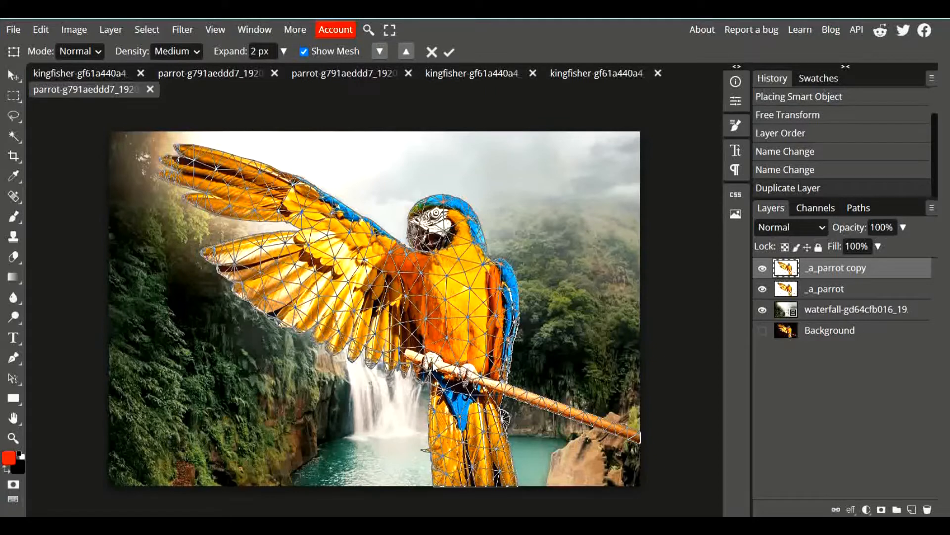
pyautogui.click(421, 379)
pyautogui.click(427, 349)
pyautogui.click(426, 296)
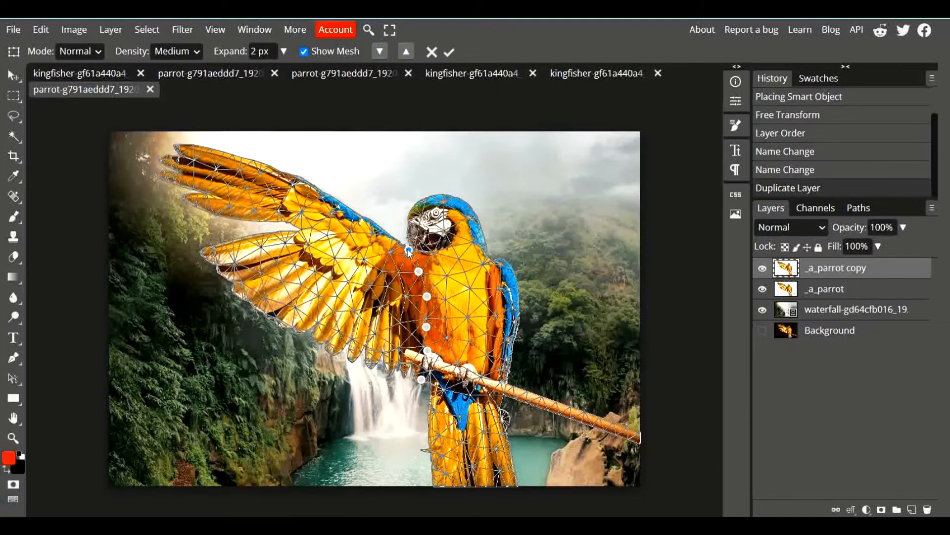
pyautogui.click(424, 364)
pyautogui.click(427, 333)
pyautogui.moveTo(233, 261); pyautogui.dragTo(220, 289)
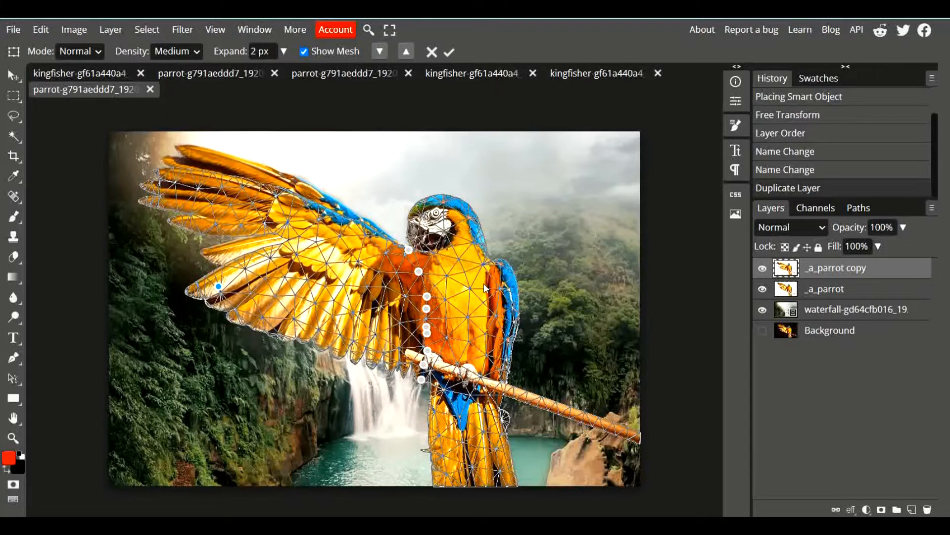
# Step: Duplicate the warped parrot layer and Puppet Warp the new copy, pinning the wing's base and pulling the wing further down
pyautogui.rightClick(877, 273)
pyautogui.click(795, 195)
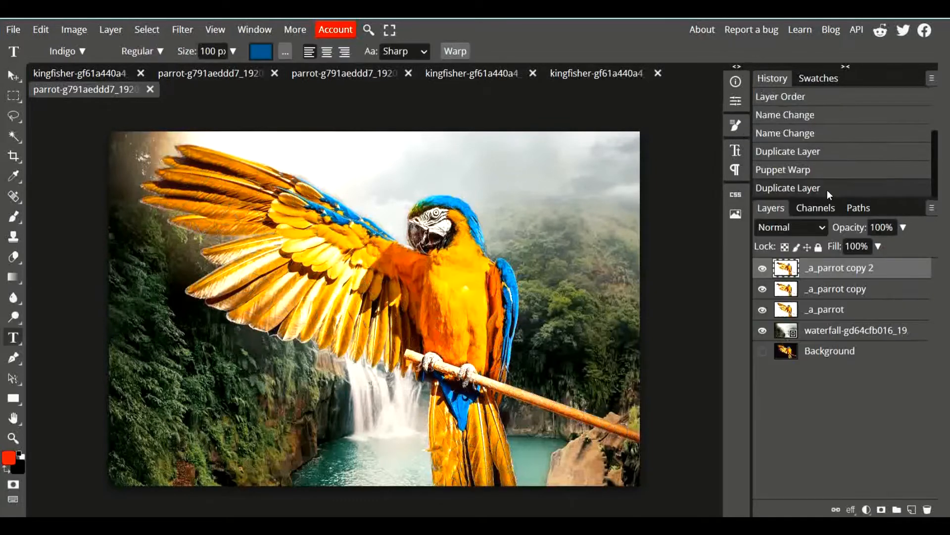
pyautogui.click(44, 28)
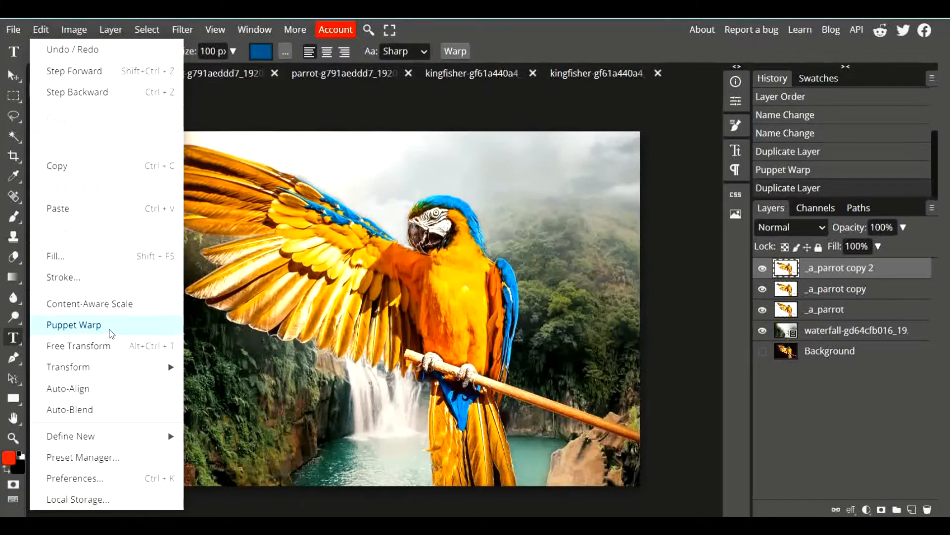
pyautogui.click(110, 330)
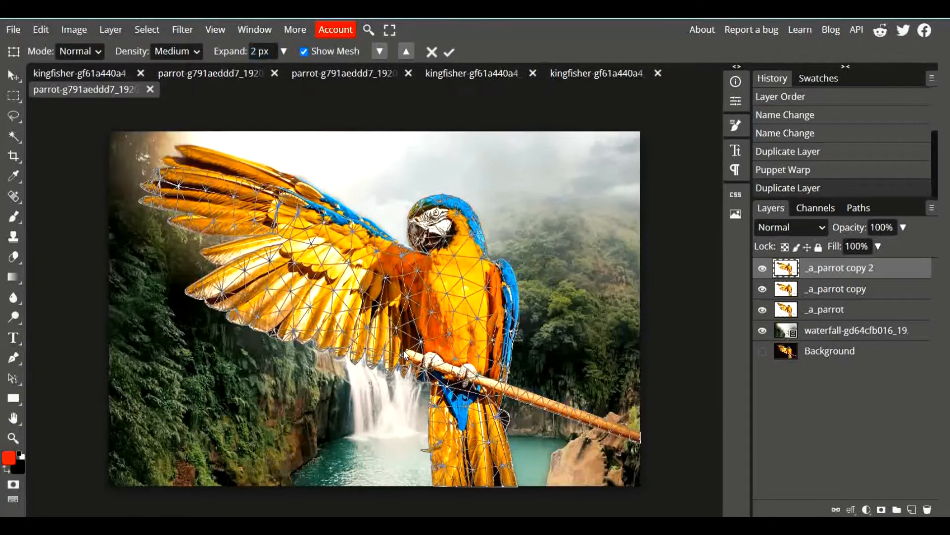
pyautogui.click(413, 364)
pyautogui.click(416, 346)
pyautogui.click(420, 332)
pyautogui.click(416, 282)
pyautogui.click(415, 269)
pyautogui.click(411, 251)
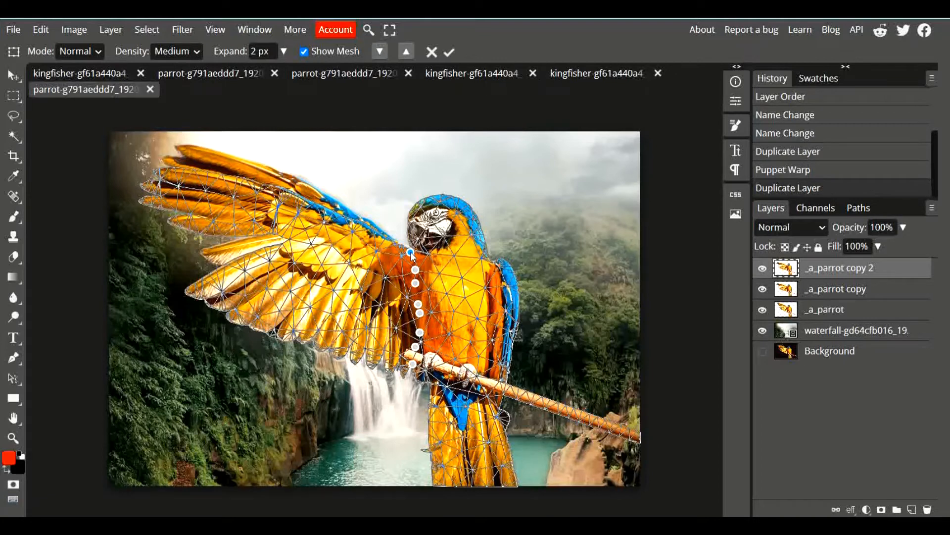
pyautogui.moveTo(234, 271); pyautogui.dragTo(231, 293)
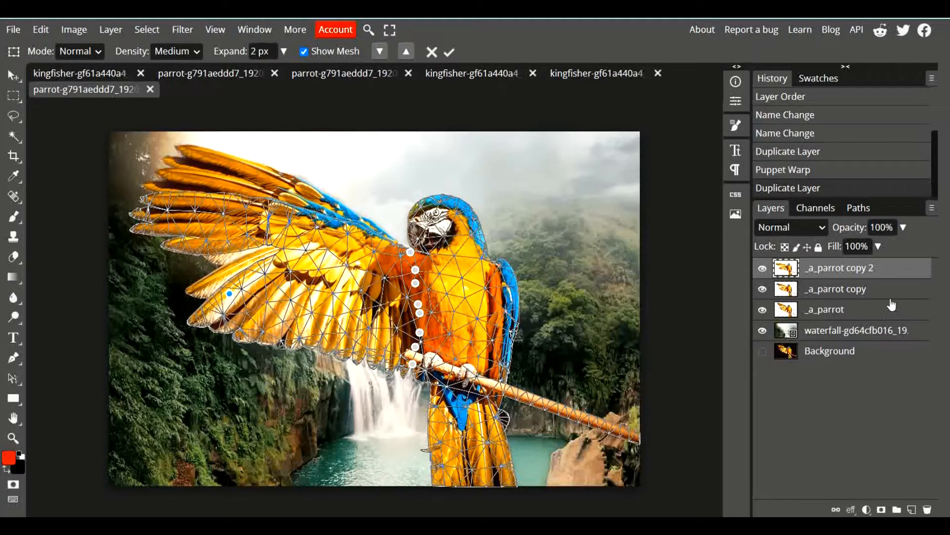
# Step: Duplicate the _a_parrot copy 2 layer and Puppet Warp the duplicate, pinning along the wing's base and bending the wing down one more stage
pyautogui.rightClick(884, 268)
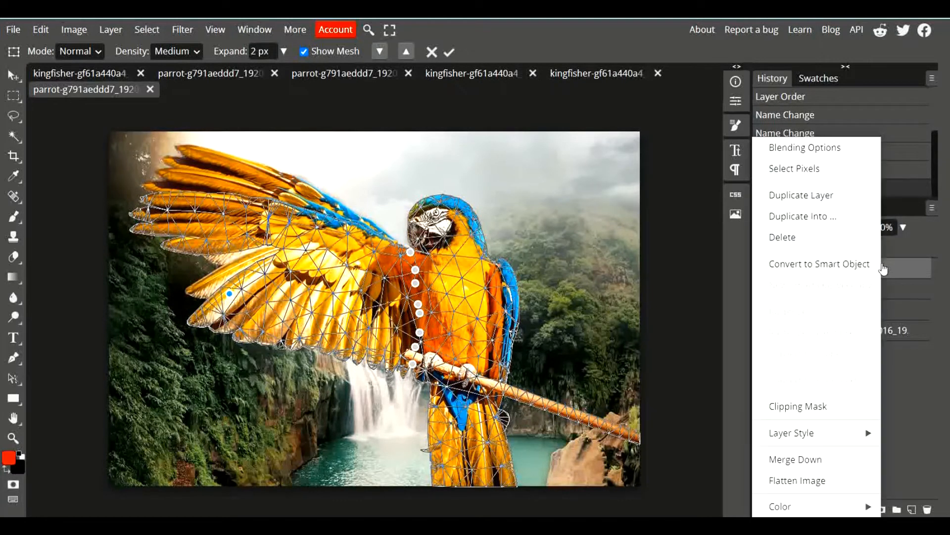
pyautogui.click(844, 202)
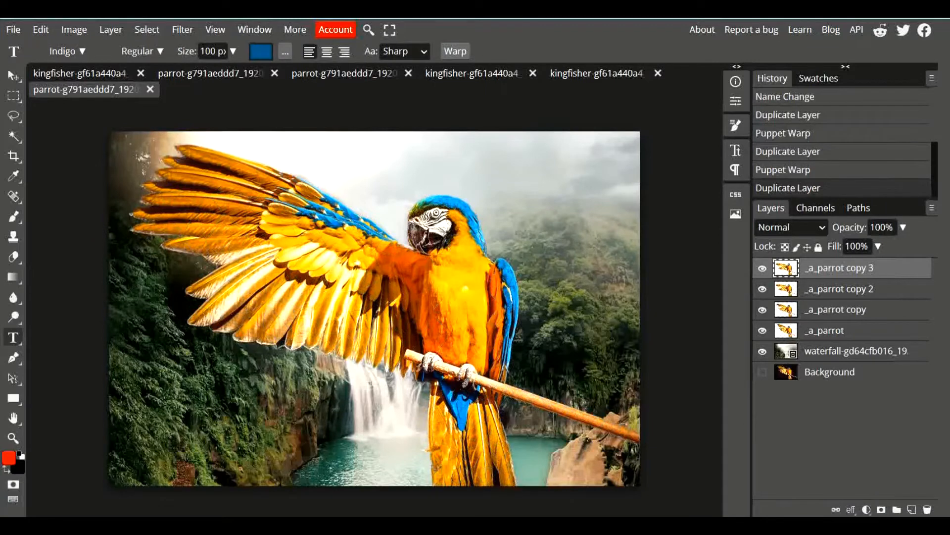
pyautogui.click(40, 30)
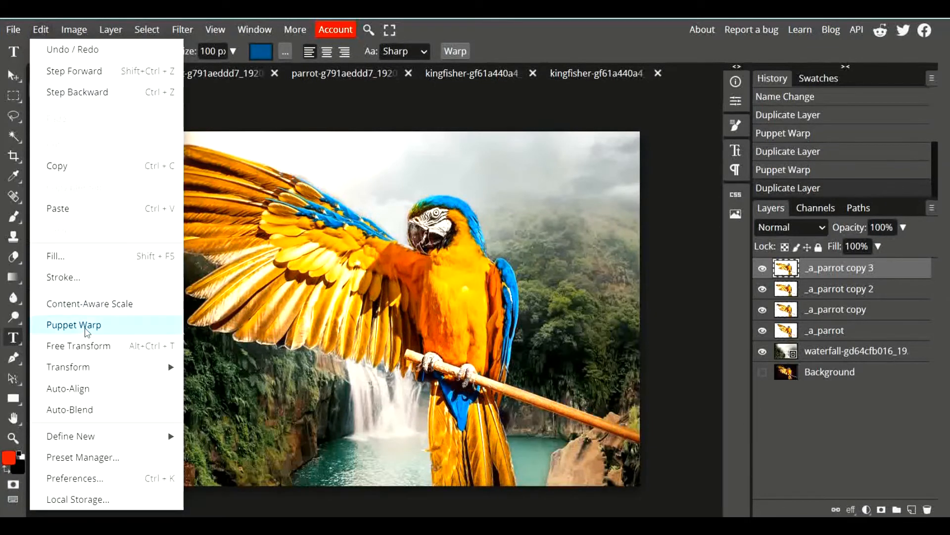
pyautogui.click(86, 331)
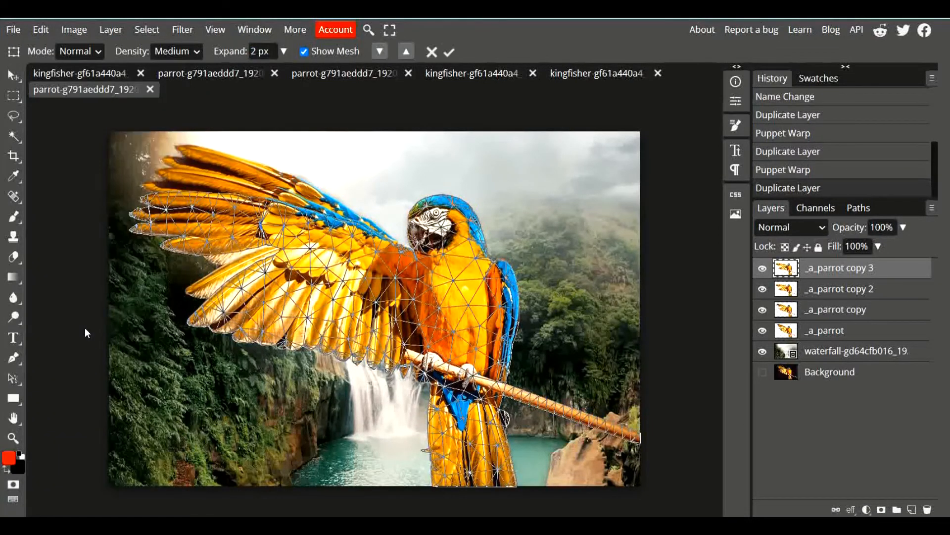
pyautogui.click(411, 361)
pyautogui.click(416, 344)
pyautogui.click(413, 270)
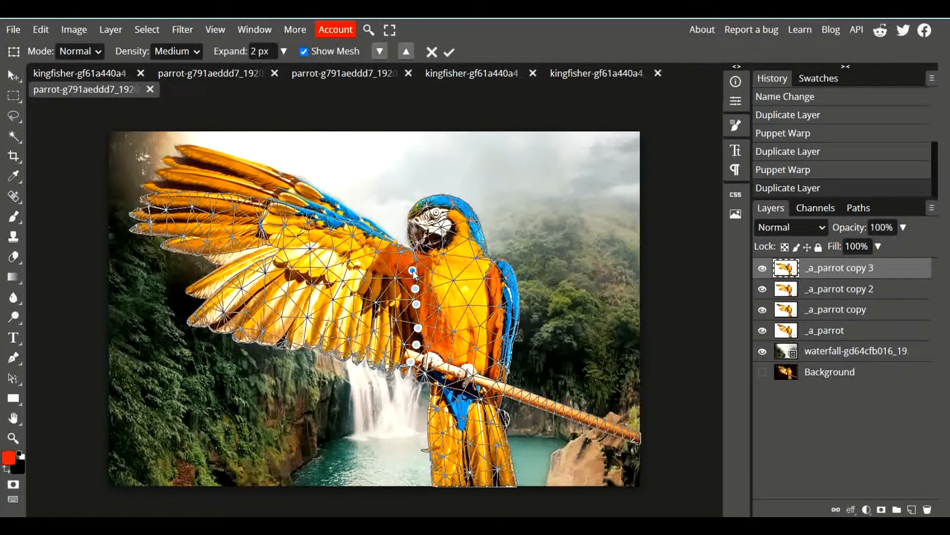
pyautogui.click(411, 252)
pyautogui.moveTo(238, 307); pyautogui.dragTo(238, 325)
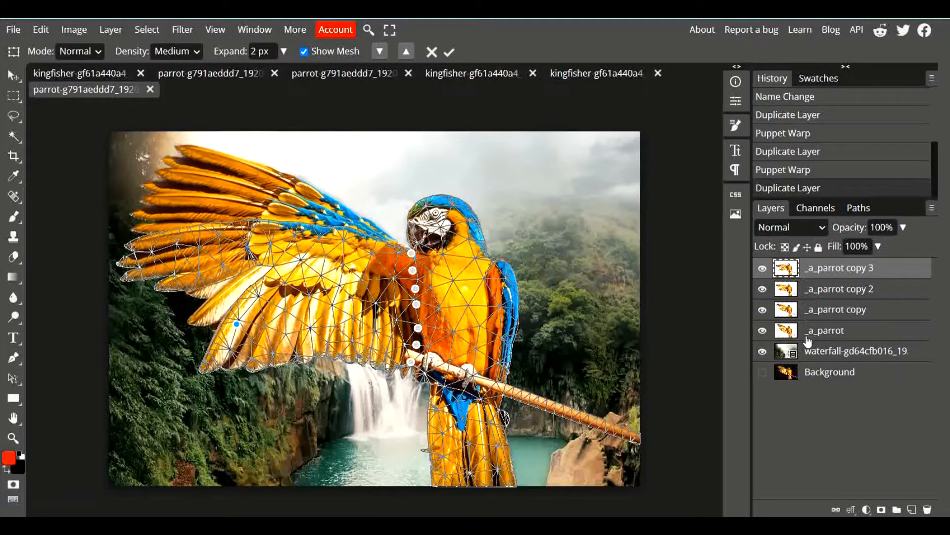
pyautogui.press('Return')
pyautogui.press('t')
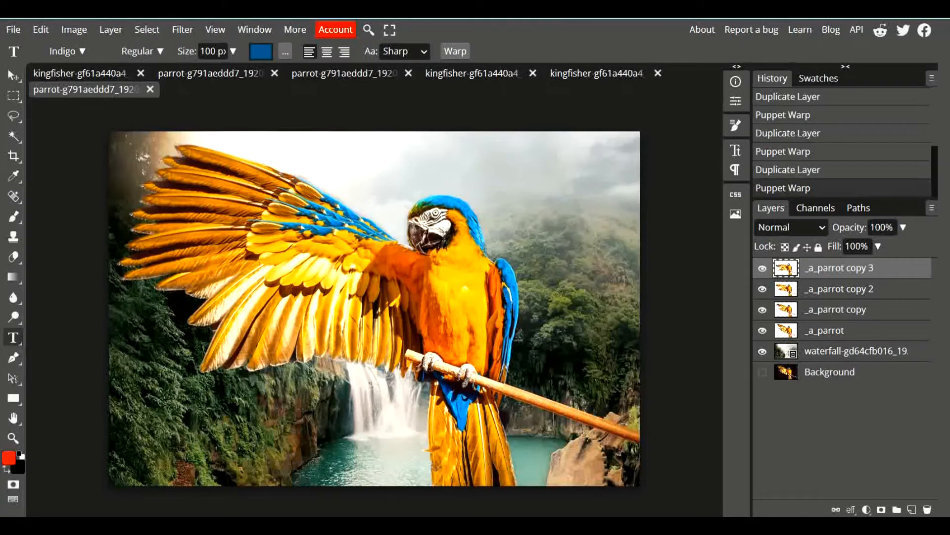
# Step: Export the parrot animation as a GIF with the boomerang option enabled, and open the downloaded file
pyautogui.click(17, 33)
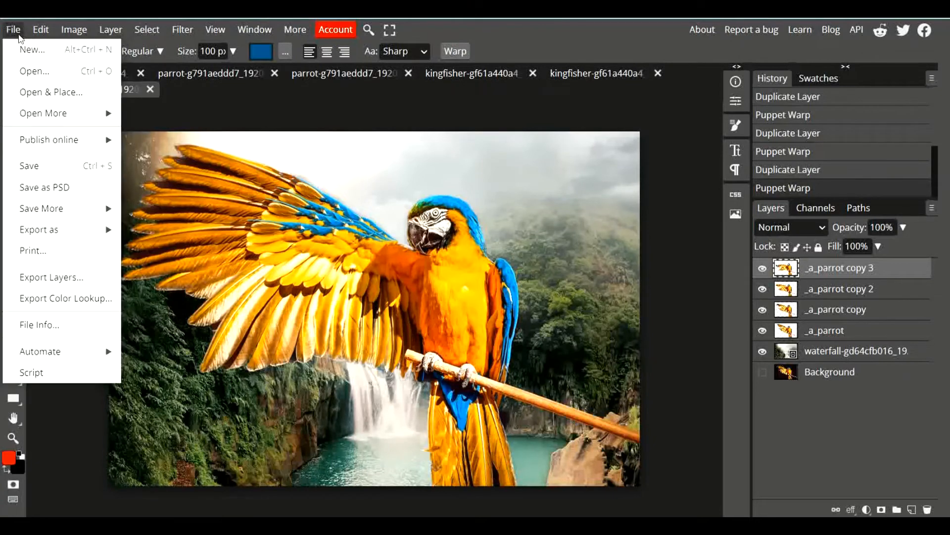
pyautogui.moveTo(81, 236)
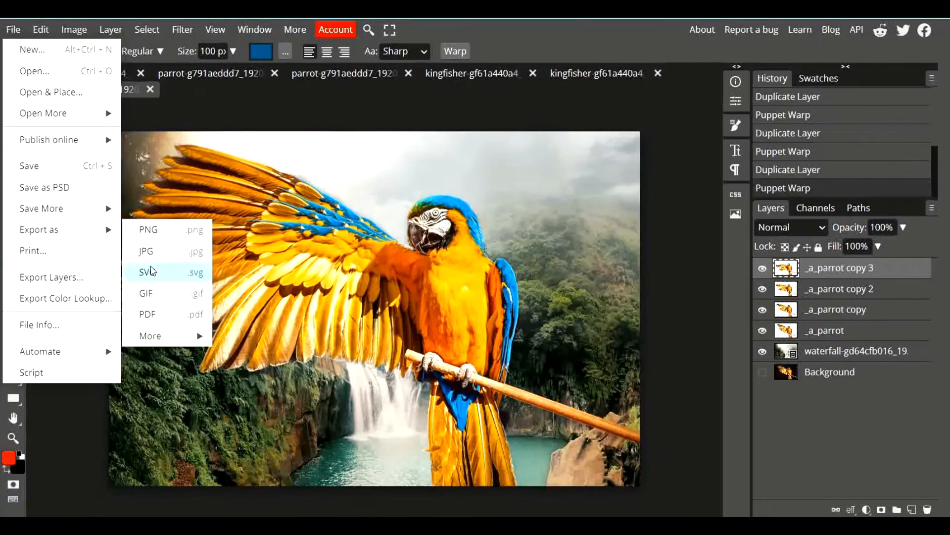
pyautogui.click(171, 302)
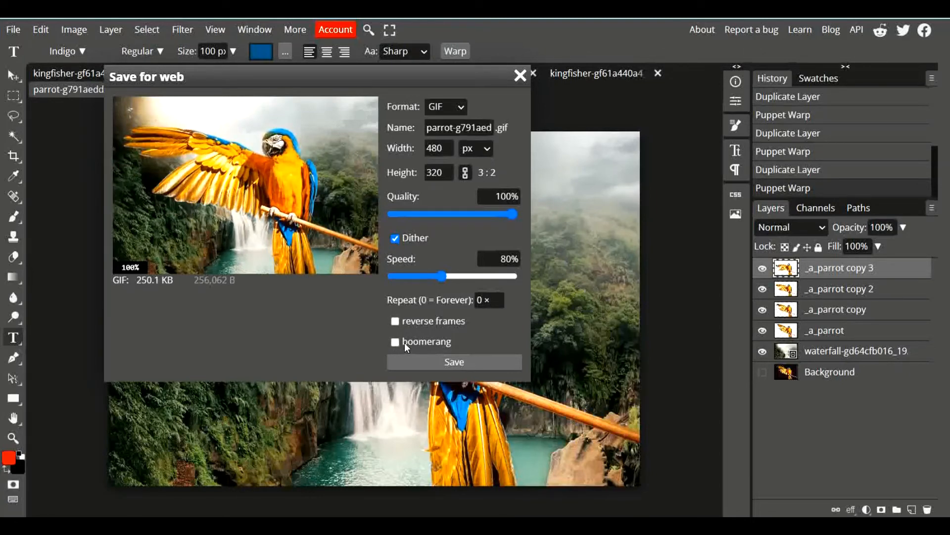
pyautogui.click(438, 341)
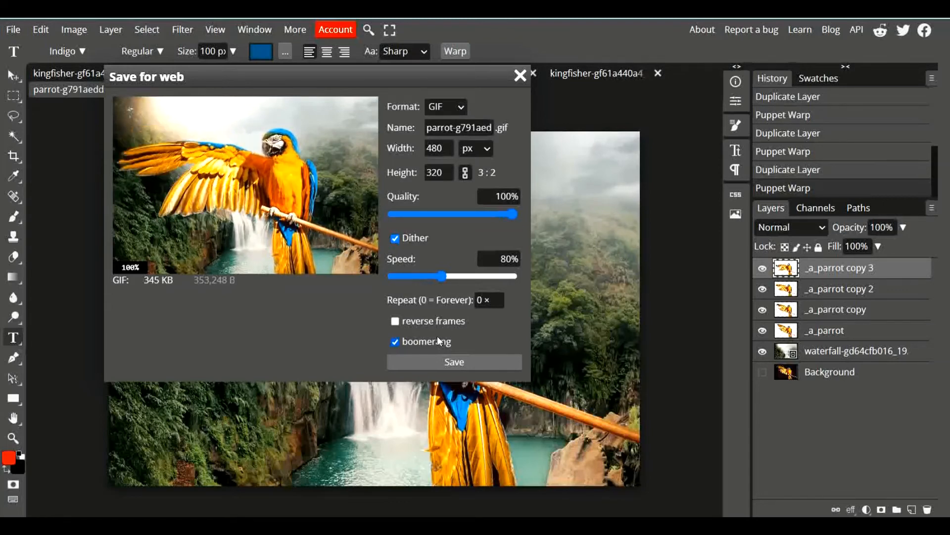
pyautogui.click(460, 363)
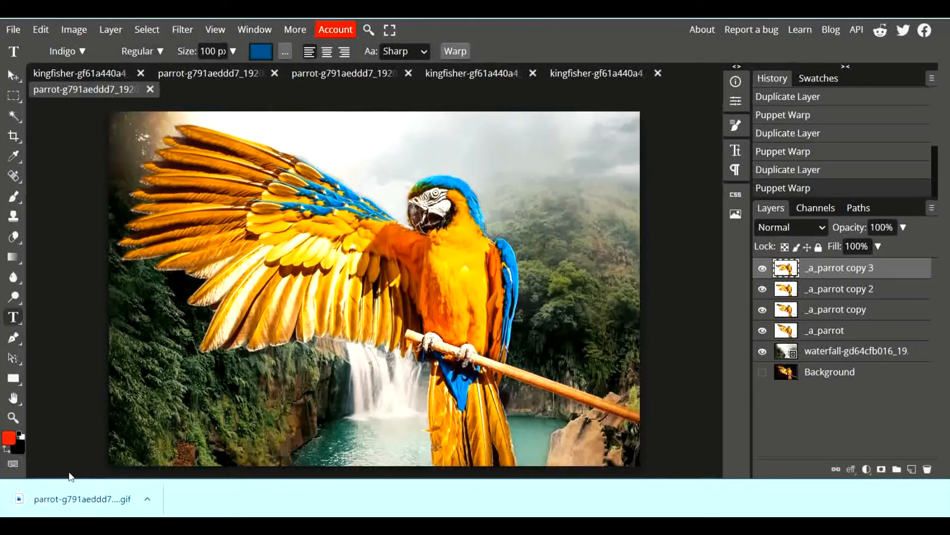
pyautogui.click(79, 509)
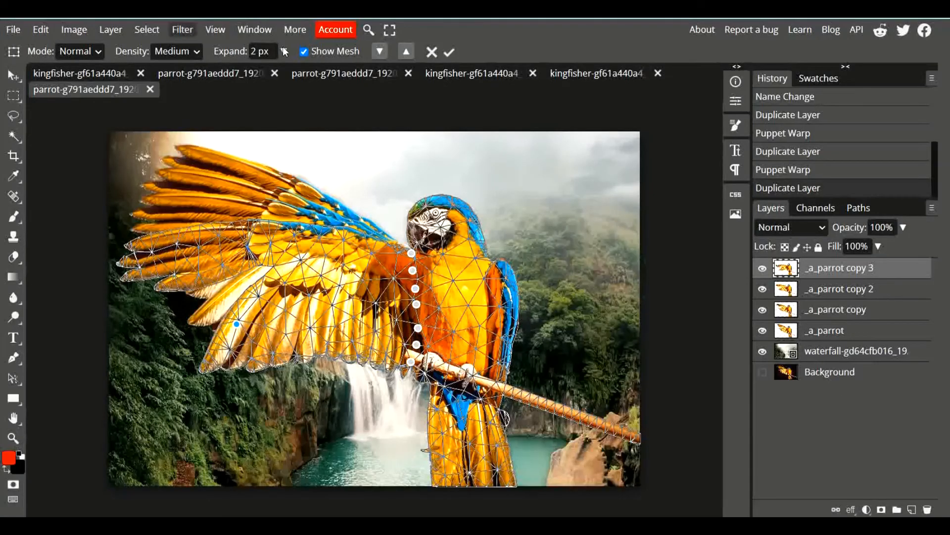
# Step: Save the layered parrot document as a PSD
pyautogui.click(572, 78)
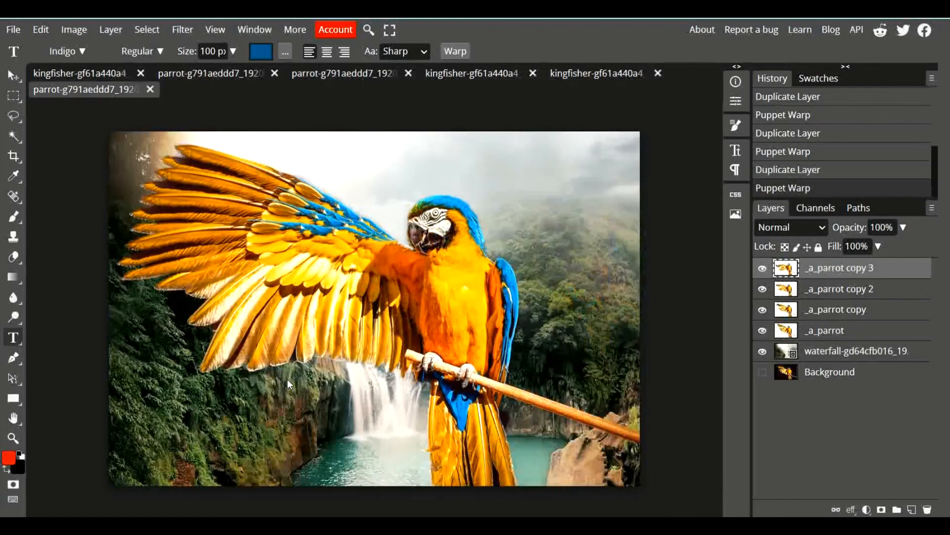
pyautogui.click(14, 30)
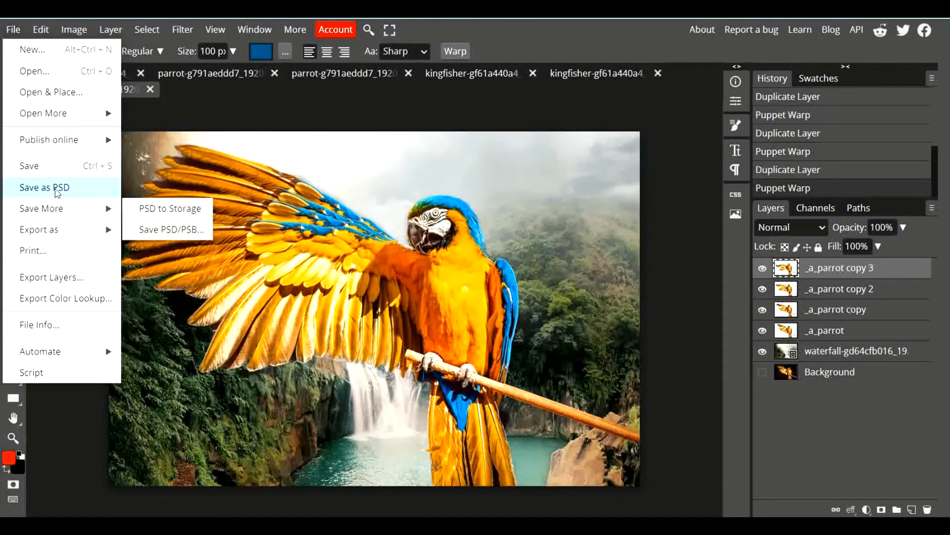